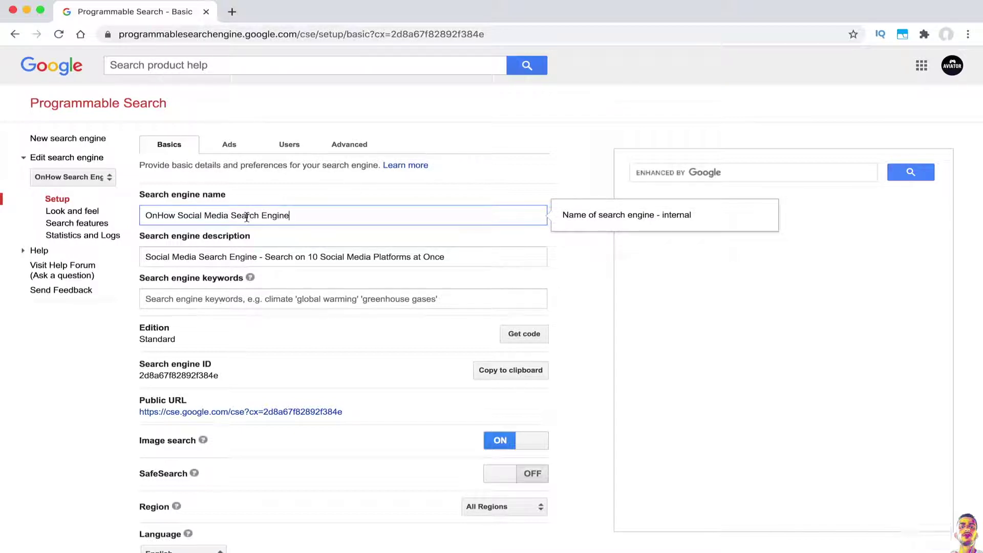
drag(147, 216, 314, 216)
click(327, 217)
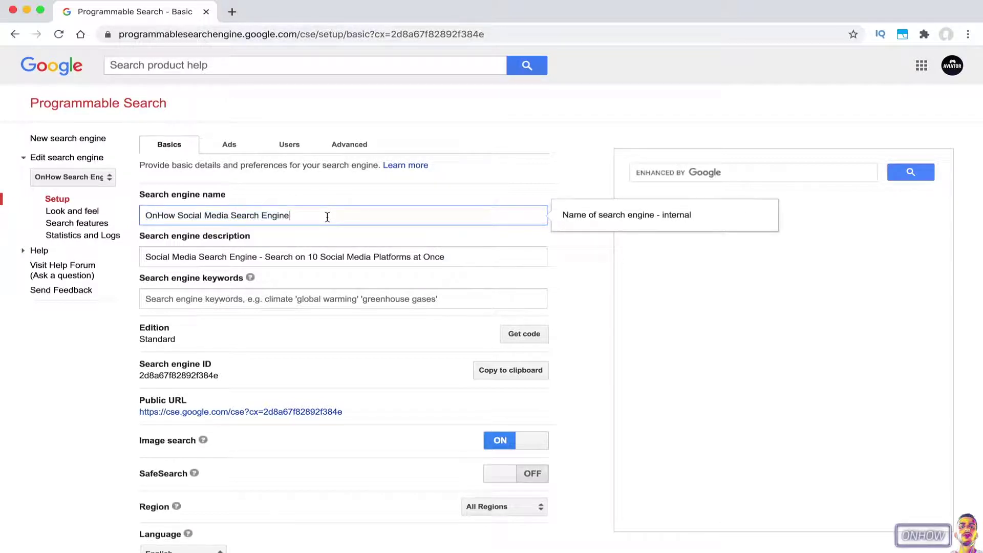
drag(445, 257, 265, 257)
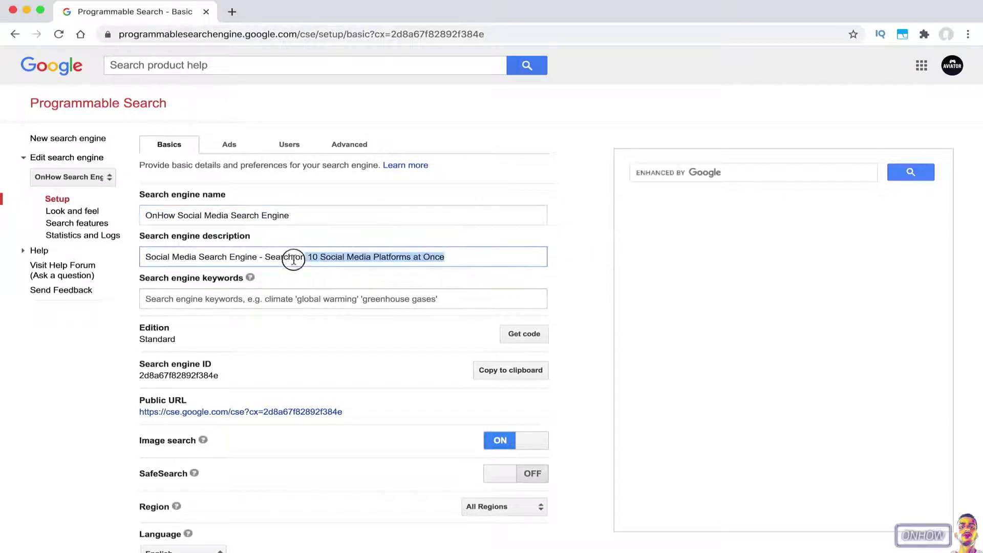
click(455, 261)
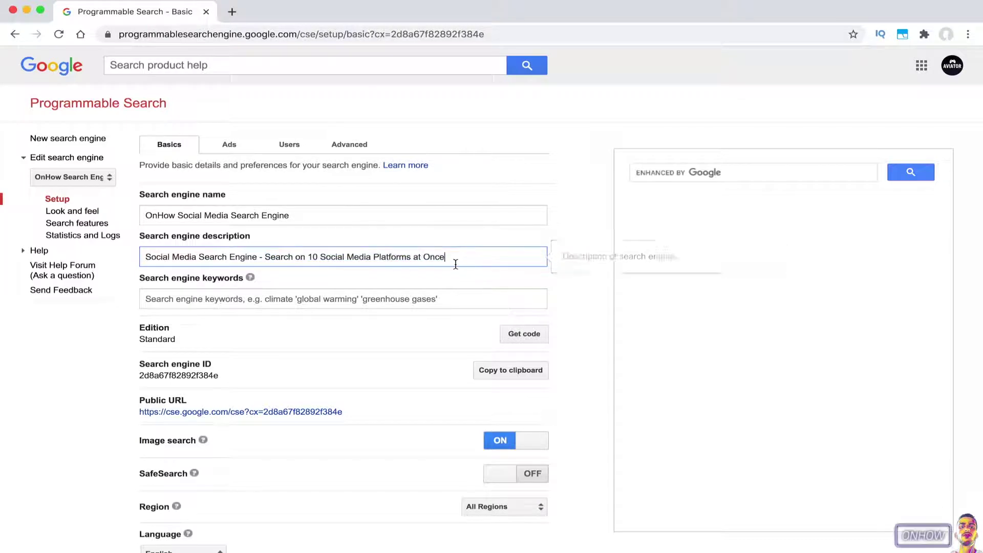
scroll(455, 338, down, 3)
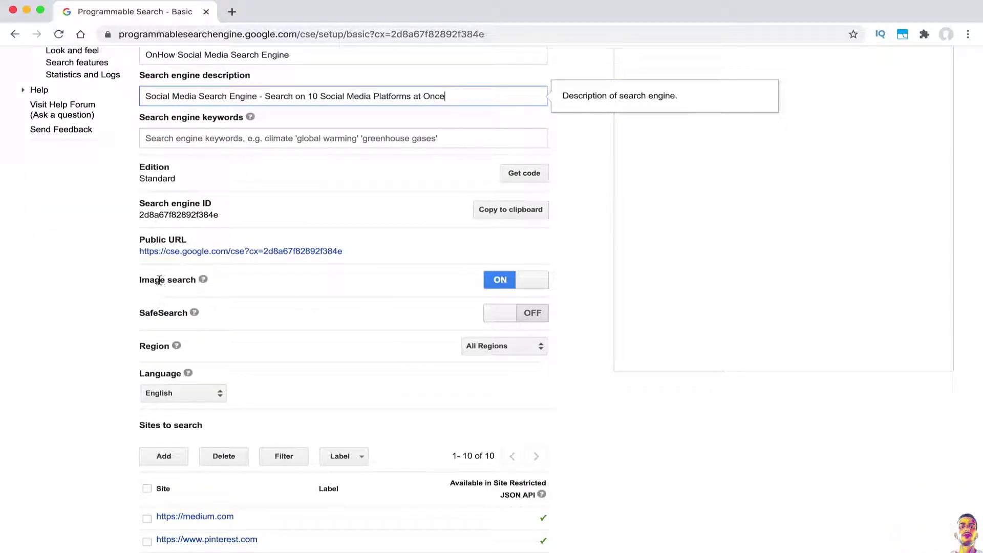
scroll(103, 366, down, 5)
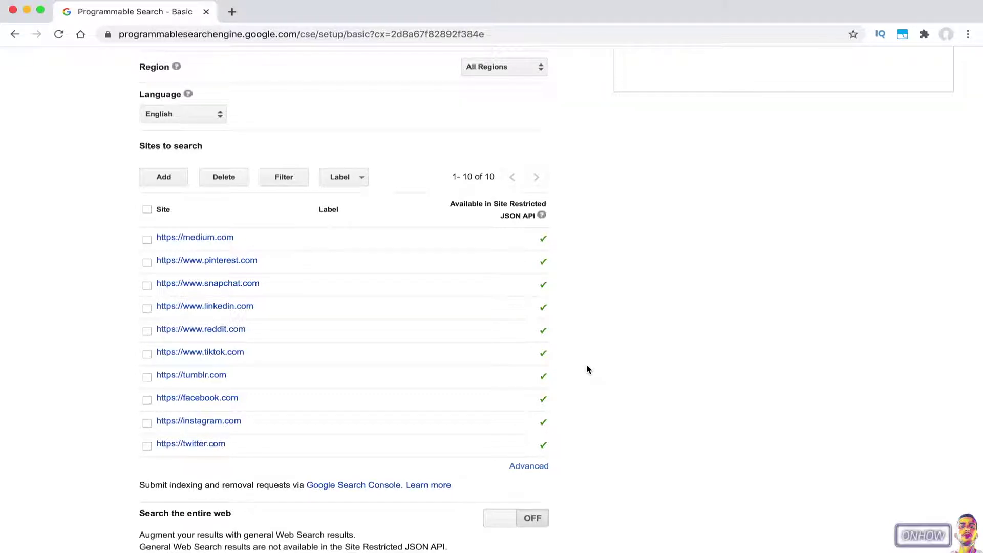
scroll(586, 370, up, 5)
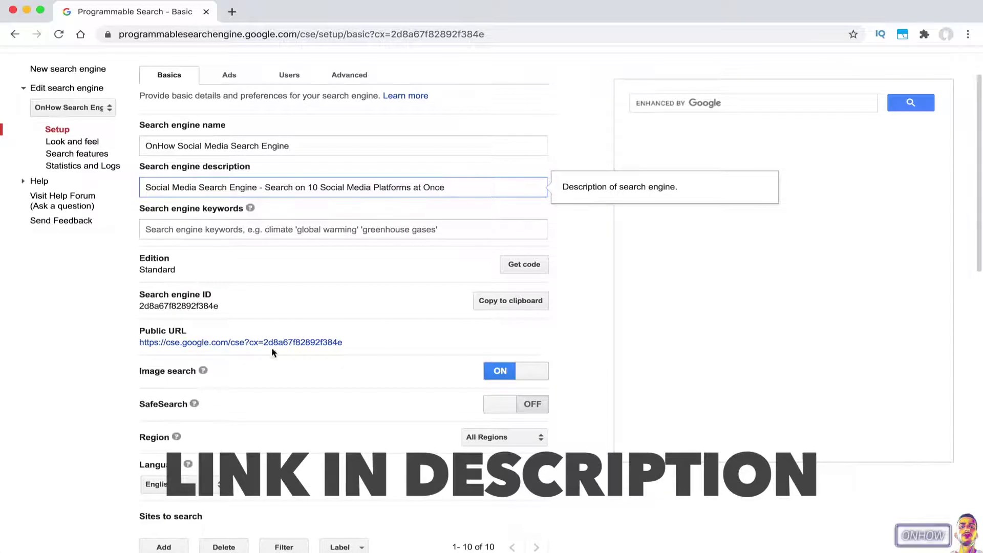
Open the engine's Public URL link in a new browser tab and switch to it.
right_click(265, 343)
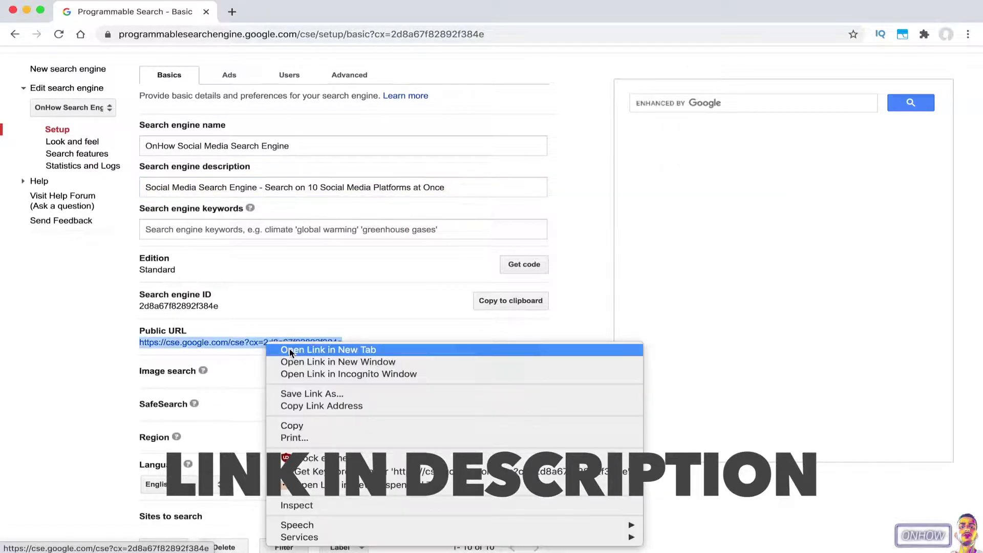
click(286, 350)
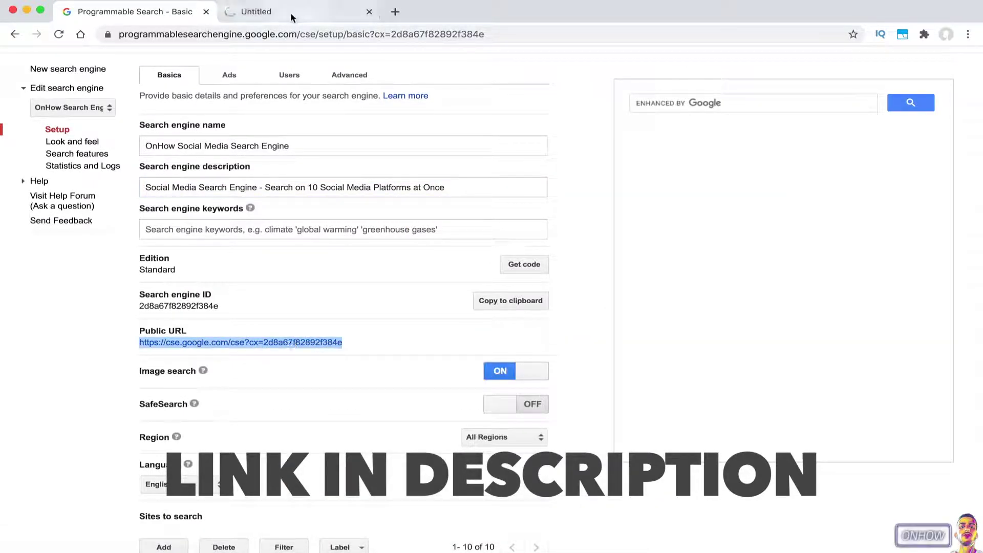
click(292, 17)
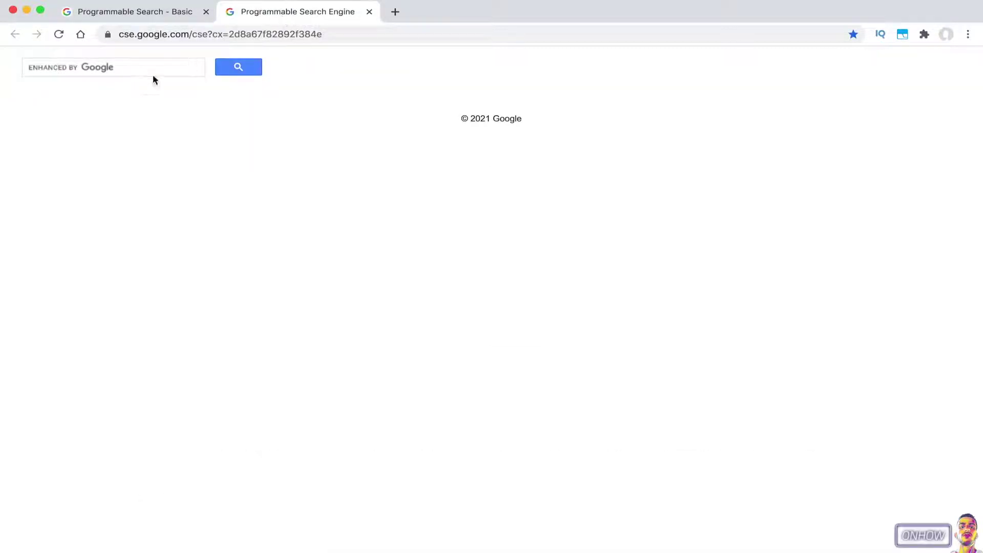
Search for 'elon musk' and highlight the twitter.com and instagram.com result domains.
click(150, 67)
text(e)
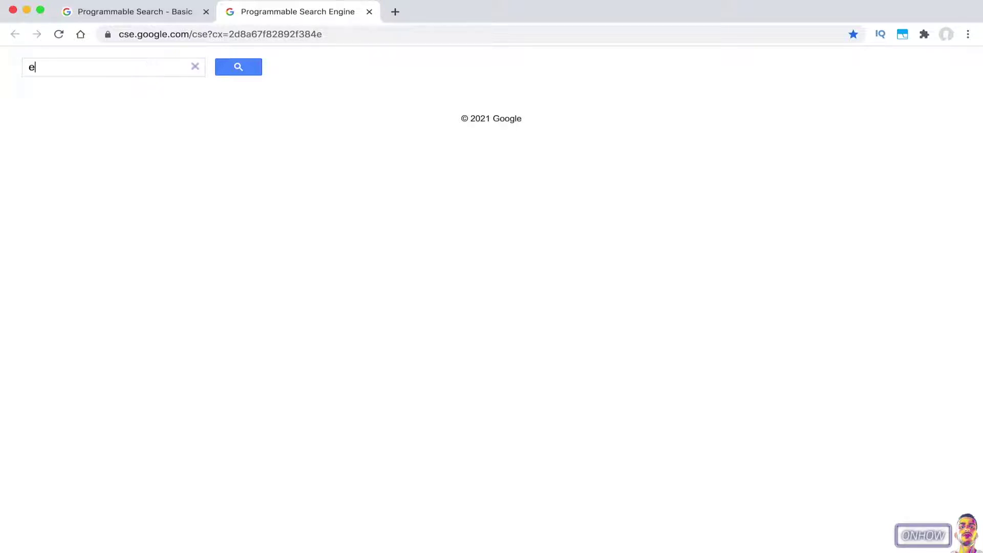
text(lon musk)
key(Return)
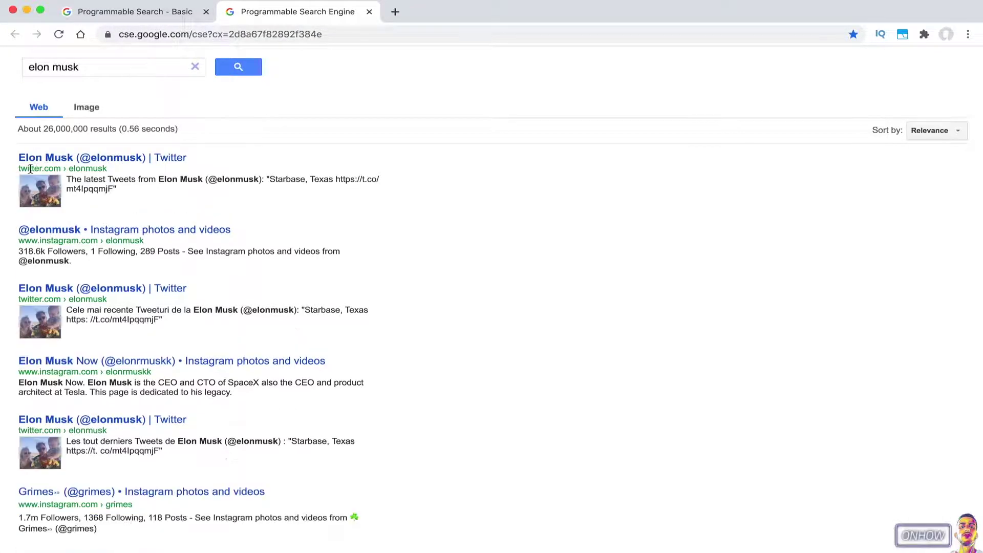
double_click(32, 168)
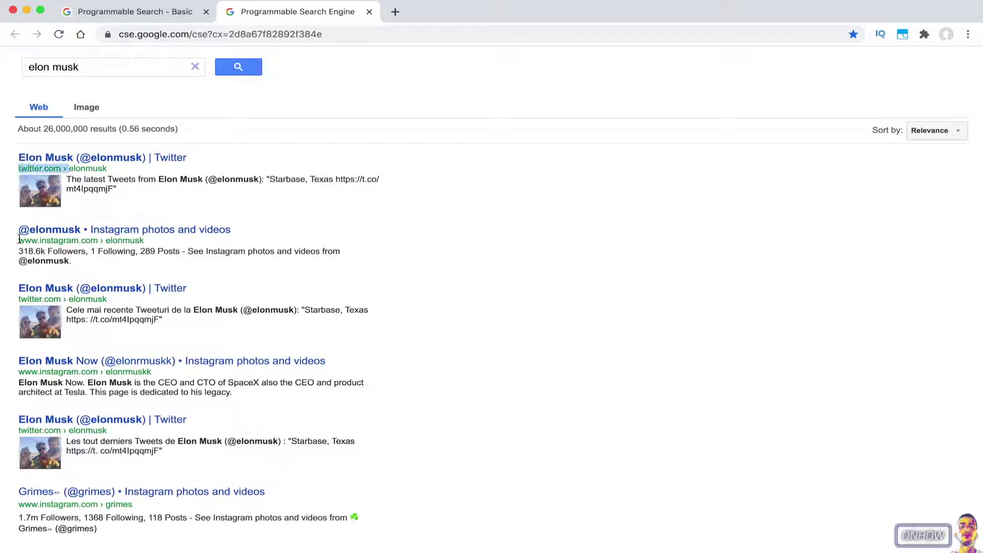
drag(19, 240, 100, 241)
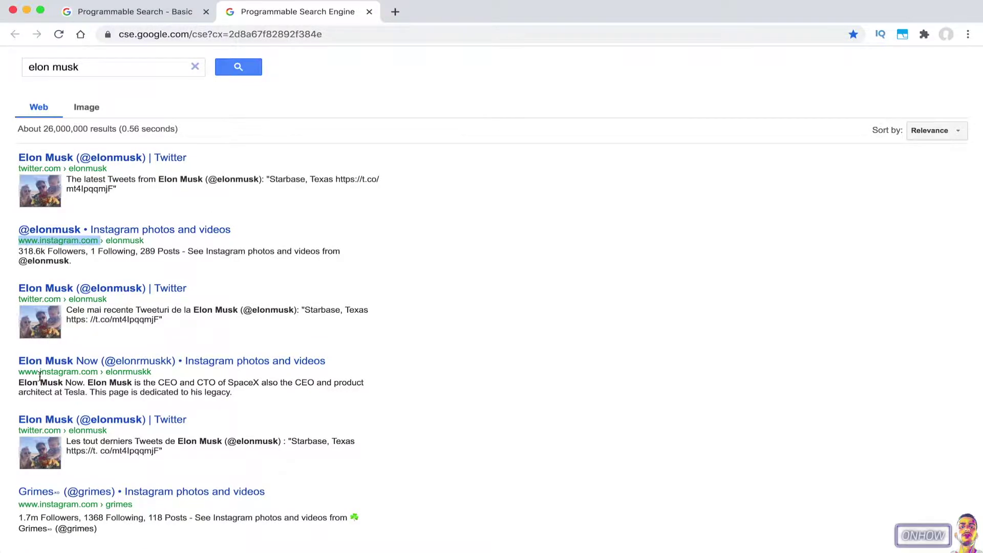
scroll(40, 375, down, 3)
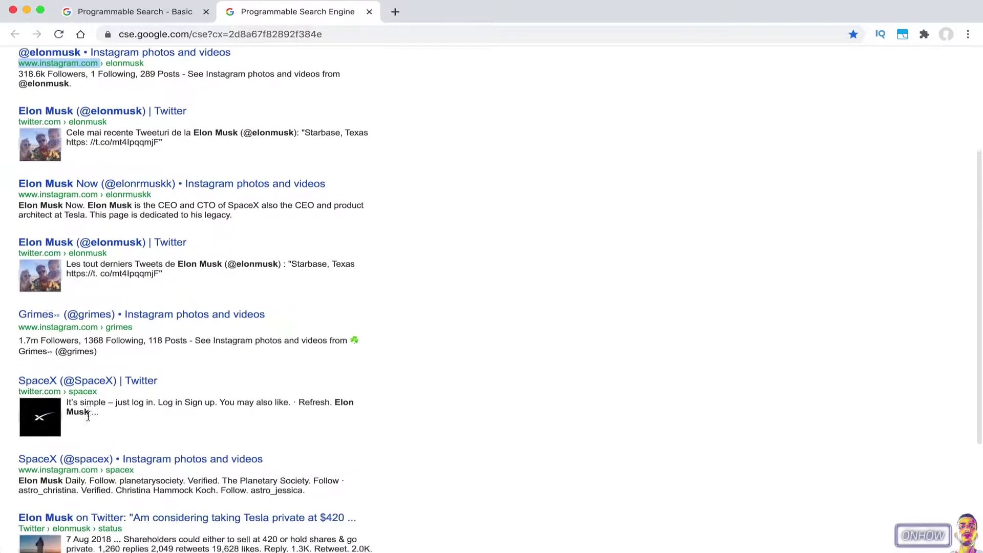
scroll(88, 415, down, 2)
scroll(106, 439, down, 1)
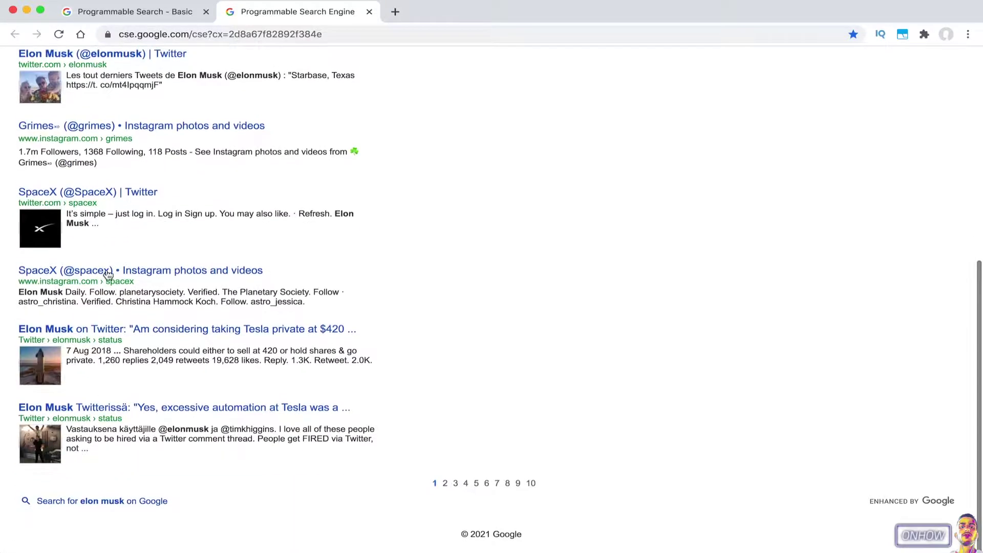
scroll(312, 274, up, 5)
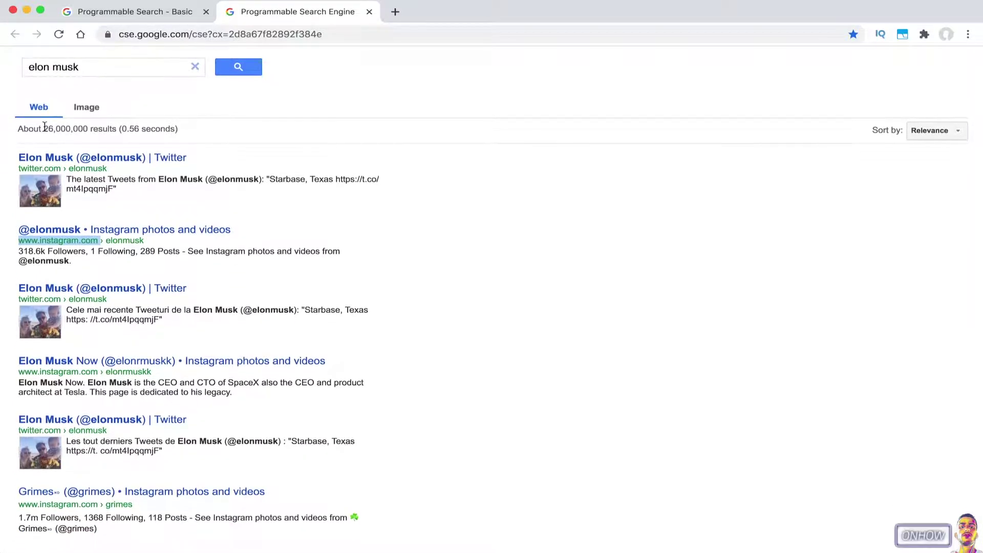
Highlight the total results count, go to results page 7, and select the query.
drag(44, 129, 98, 127)
double_click(84, 128)
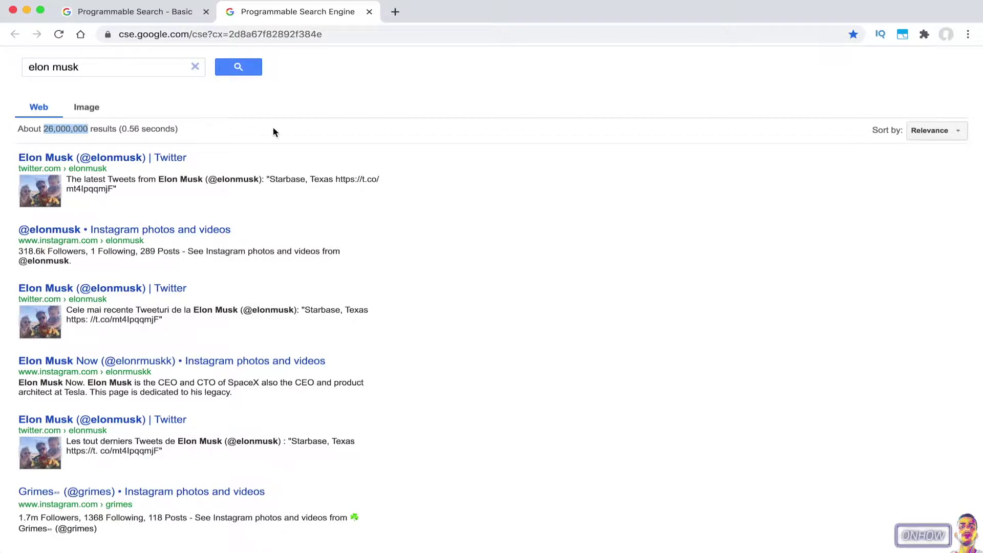
scroll(261, 131, down, 3)
scroll(430, 461, down, 2)
click(502, 481)
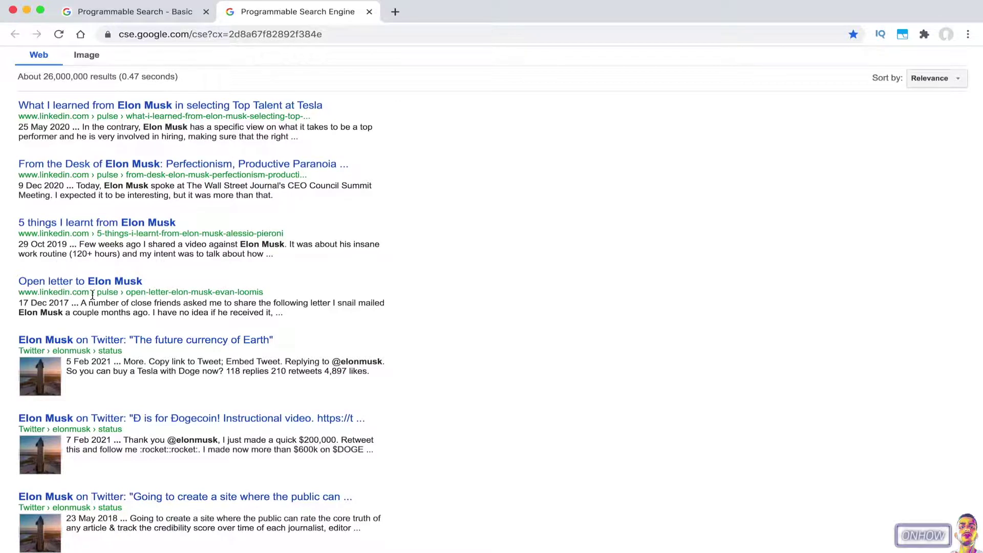
scroll(92, 295, down, 3)
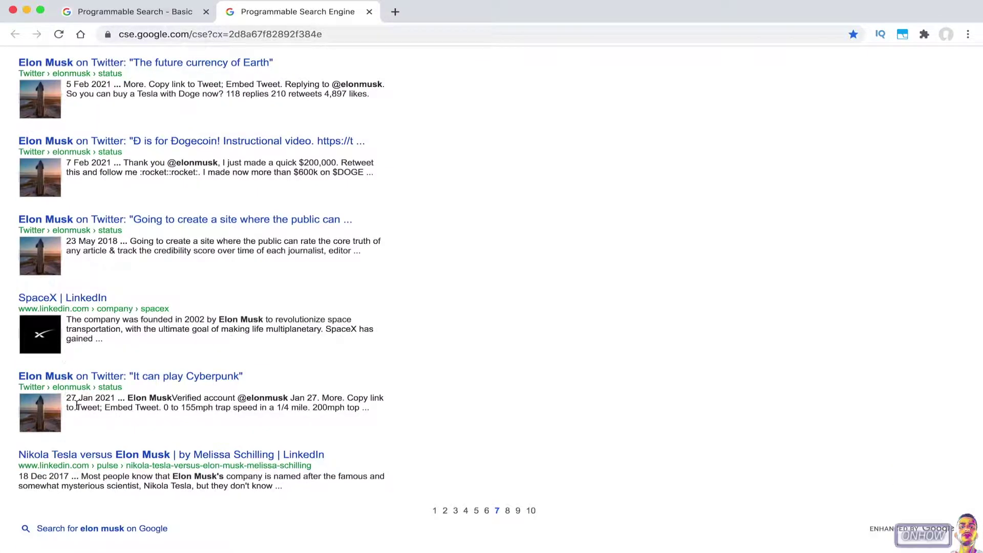
scroll(109, 377, up, 5)
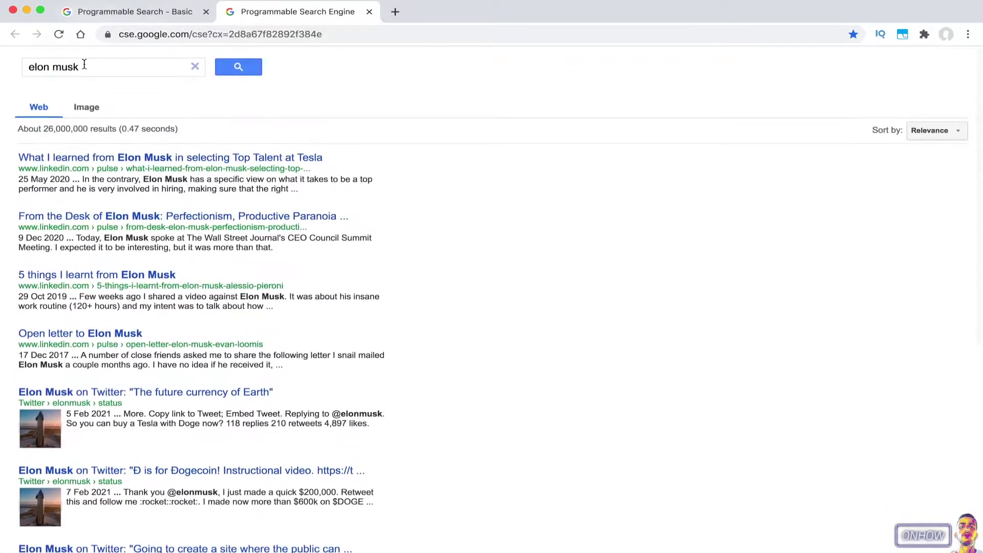
triple_click(85, 66)
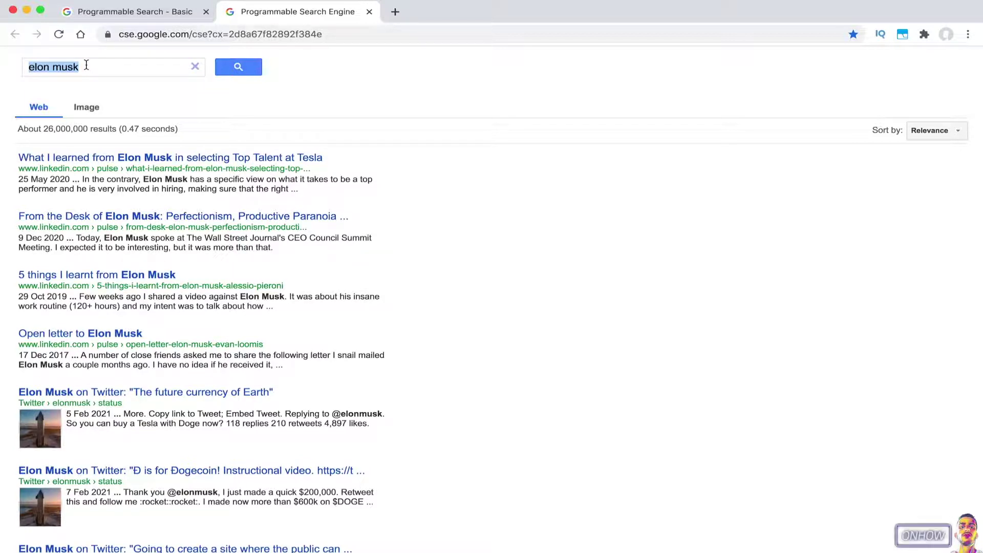
text(#)
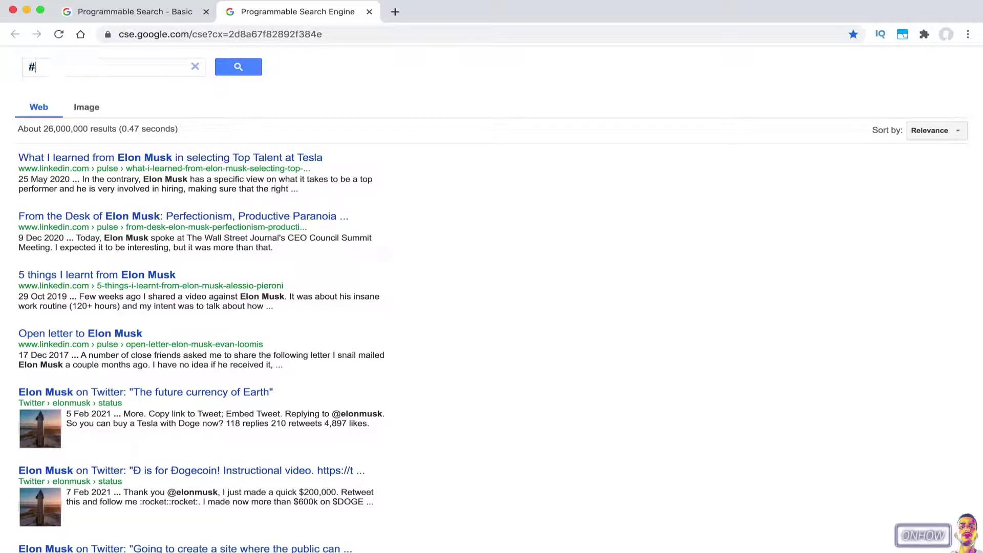
text(boxing)
Run the #boxing search for Instagram boxing accounts, then reselect the query text.
key(Return)
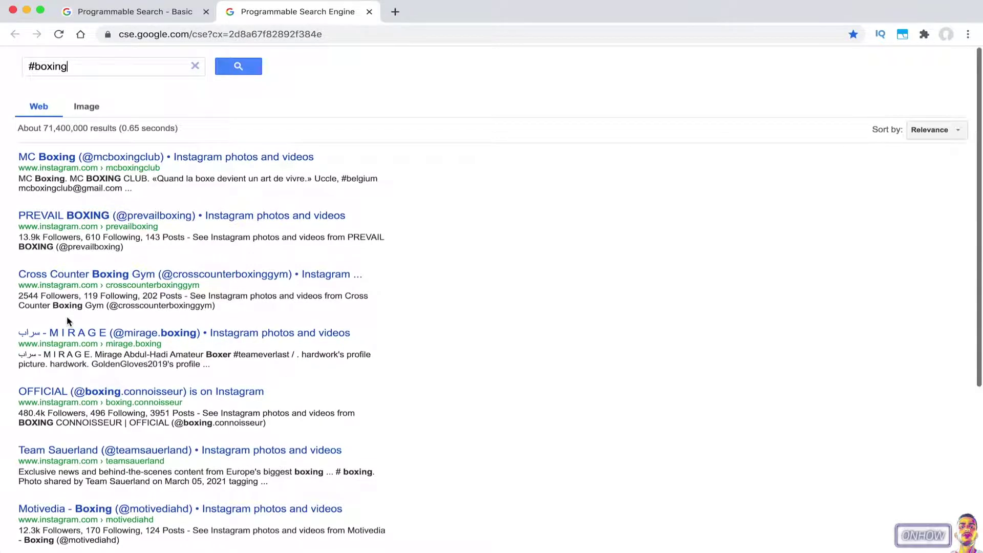
scroll(67, 316, down, 3)
scroll(67, 316, up, 5)
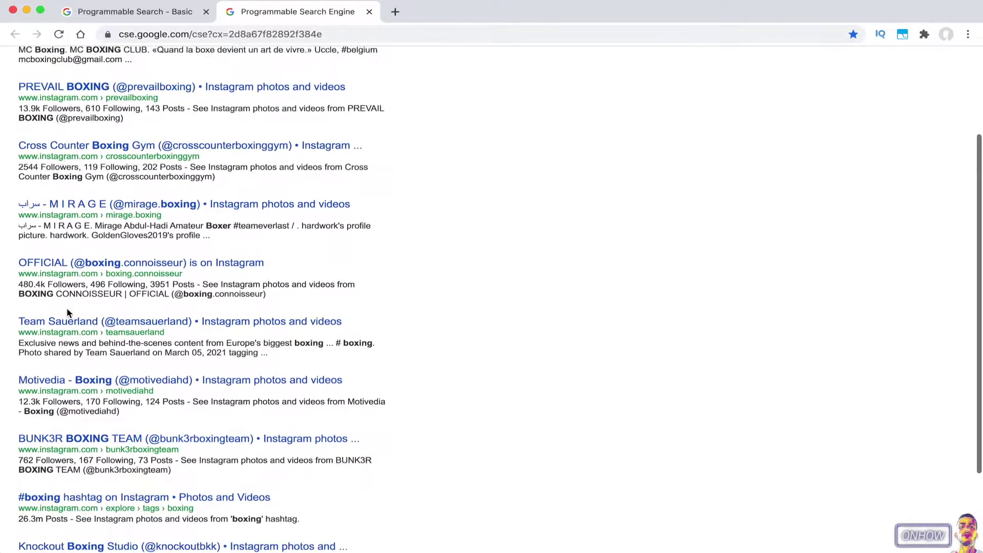
click(26, 68)
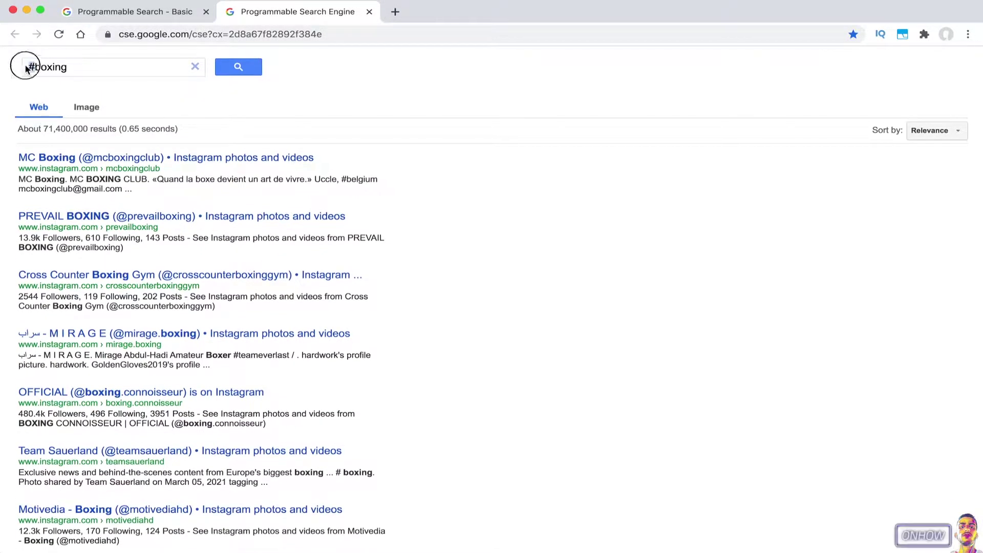
triple_click(73, 67)
text(@mike)
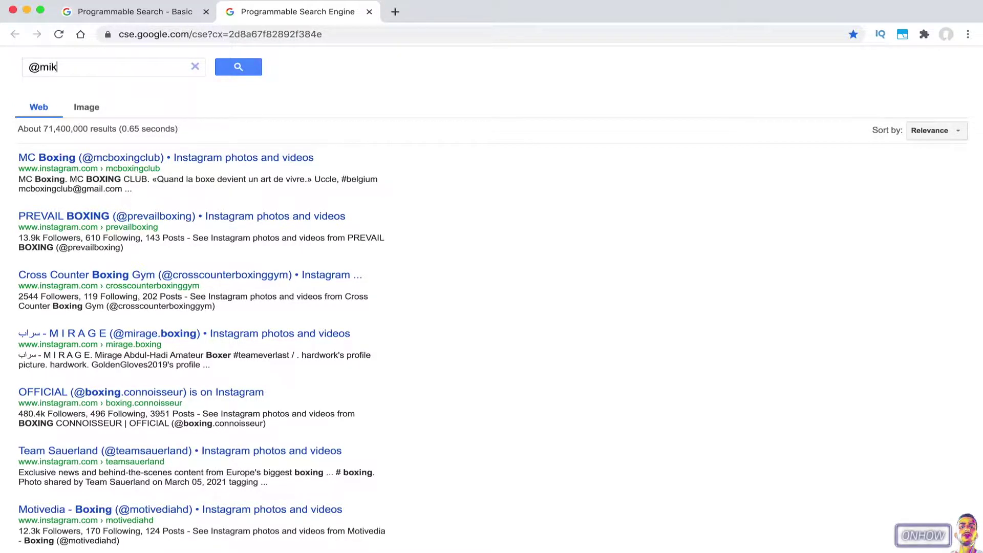
key(Return)
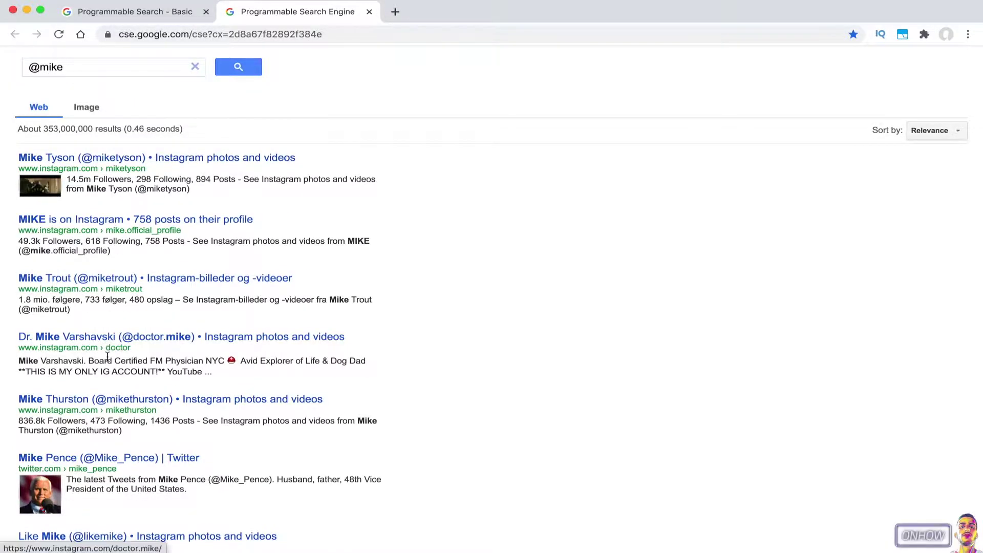
scroll(107, 357, down, 2)
scroll(108, 365, down, 2)
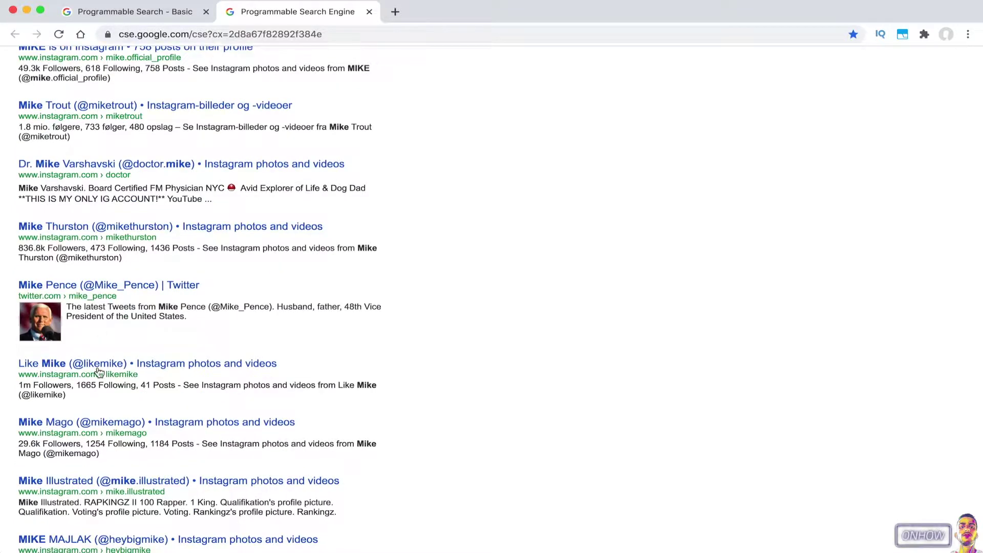
scroll(96, 376, down, 3)
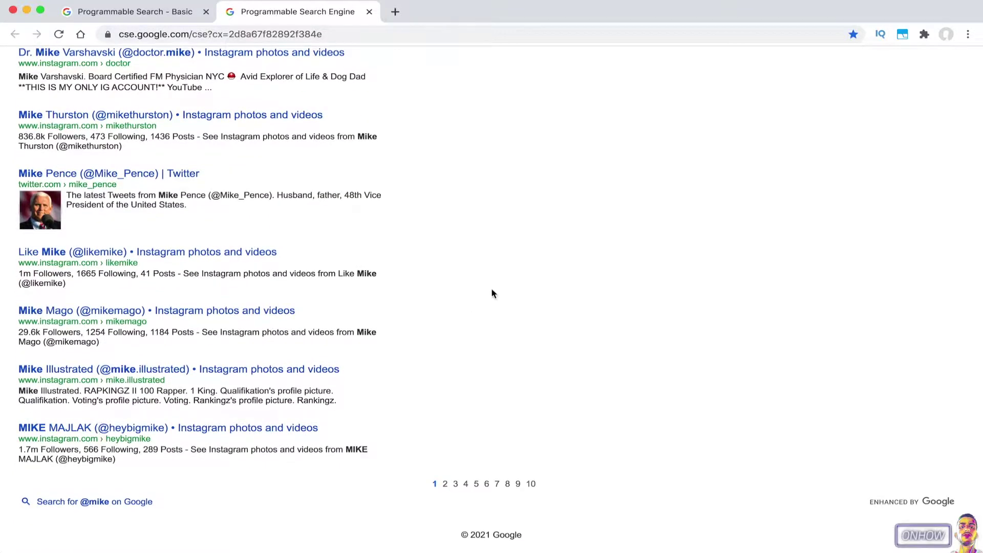
scroll(493, 293, up, 5)
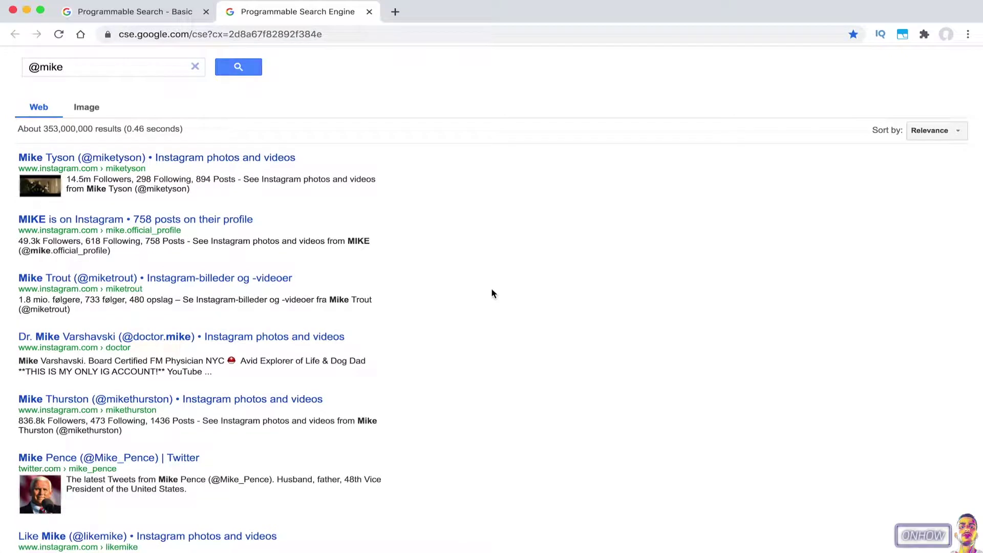